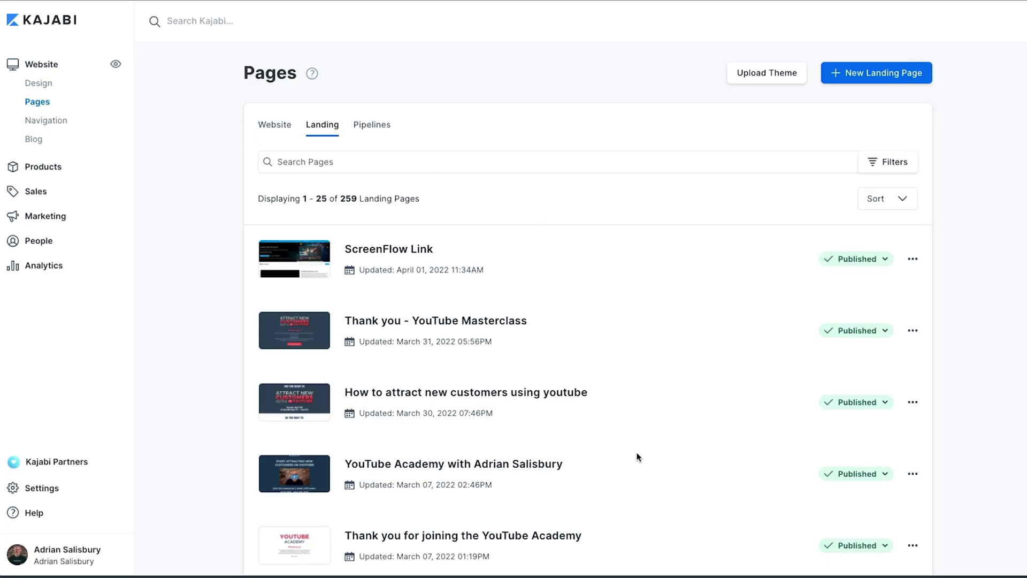
{"action": "scroll", "coordinate": [636, 455], "scroll_direction": "down", "scroll_amount": 3}
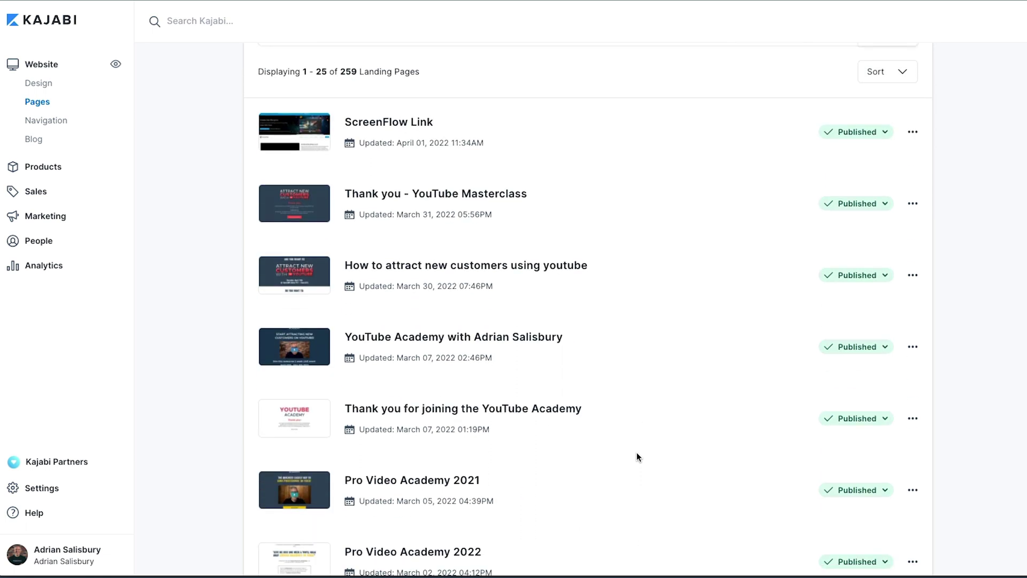
{"action": "scroll", "coordinate": [562, 358], "scroll_direction": "down", "scroll_amount": 3}
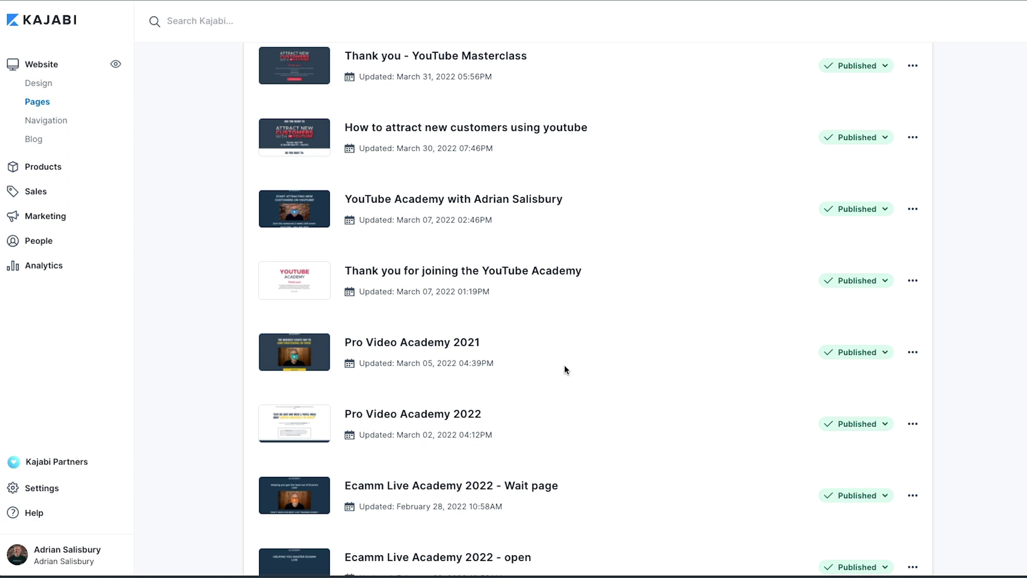
{"action": "scroll", "coordinate": [564, 366], "scroll_direction": "down", "scroll_amount": 3}
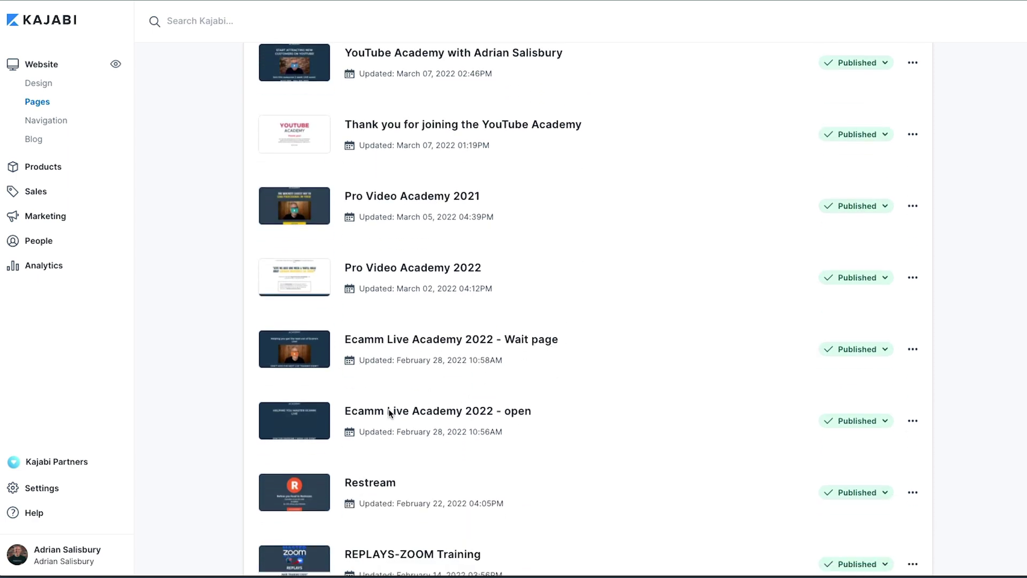
{"action": "scroll", "coordinate": [538, 289], "scroll_direction": "up", "scroll_amount": 2}
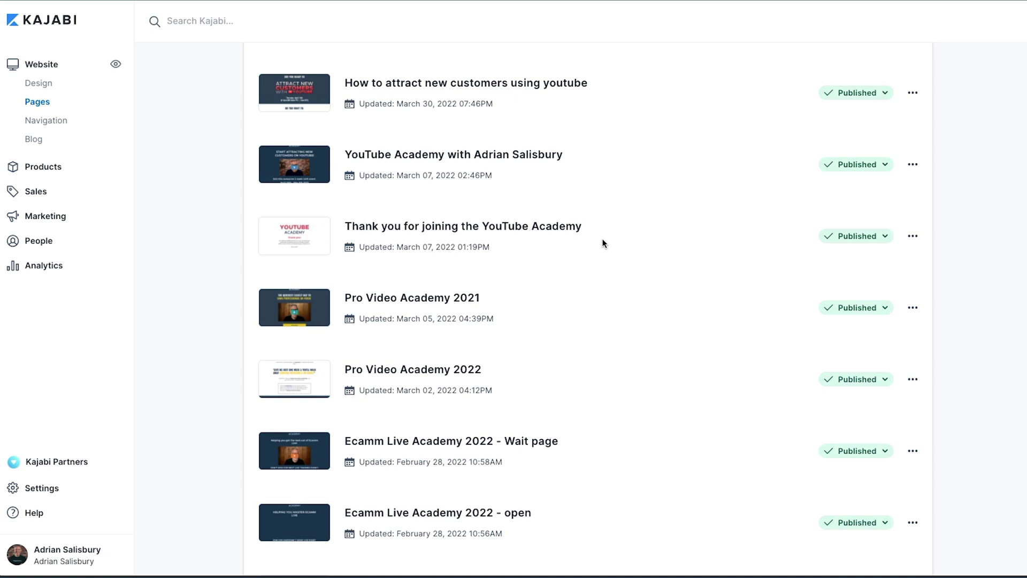
{"action": "scroll", "coordinate": [603, 243], "scroll_direction": "up", "scroll_amount": 2}
{"action": "scroll", "coordinate": [604, 243], "scroll_direction": "down", "scroll_amount": 2}
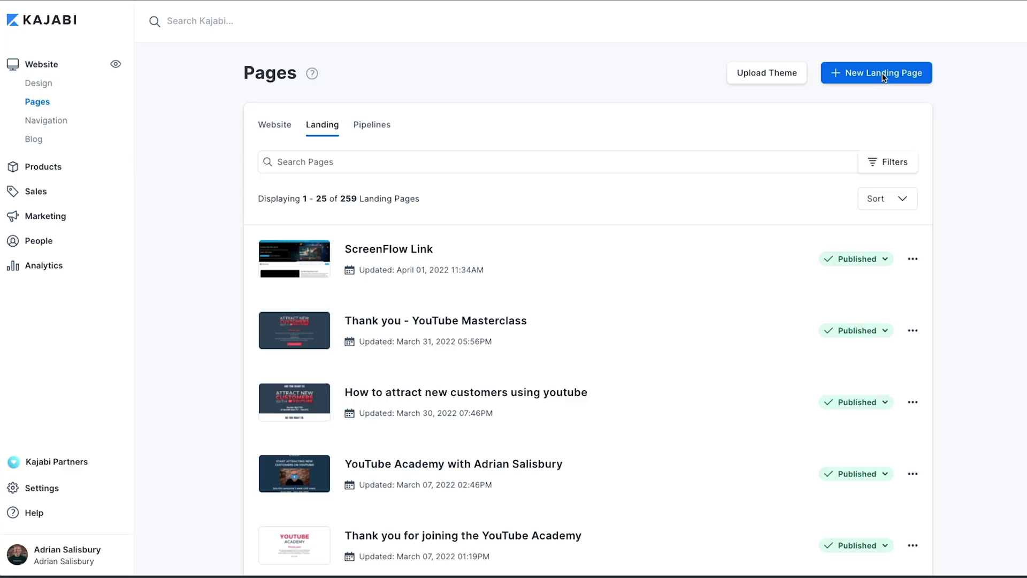
Start a new landing page from the Blank template, titled 'Kajabi Academy 2022 Registration Page'.
{"action": "left_click", "coordinate": [883, 77]}
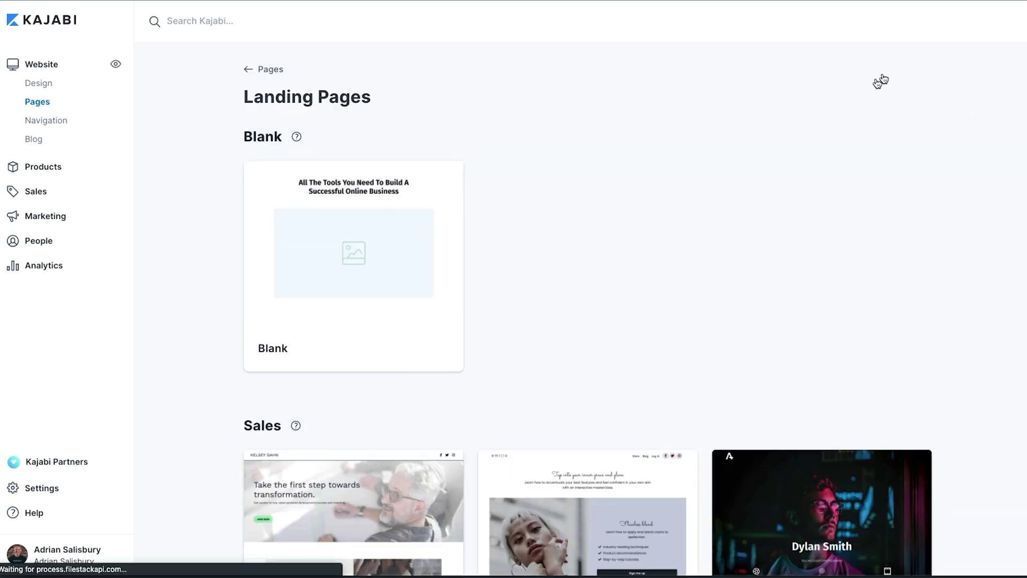
{"action": "left_click", "coordinate": [283, 350]}
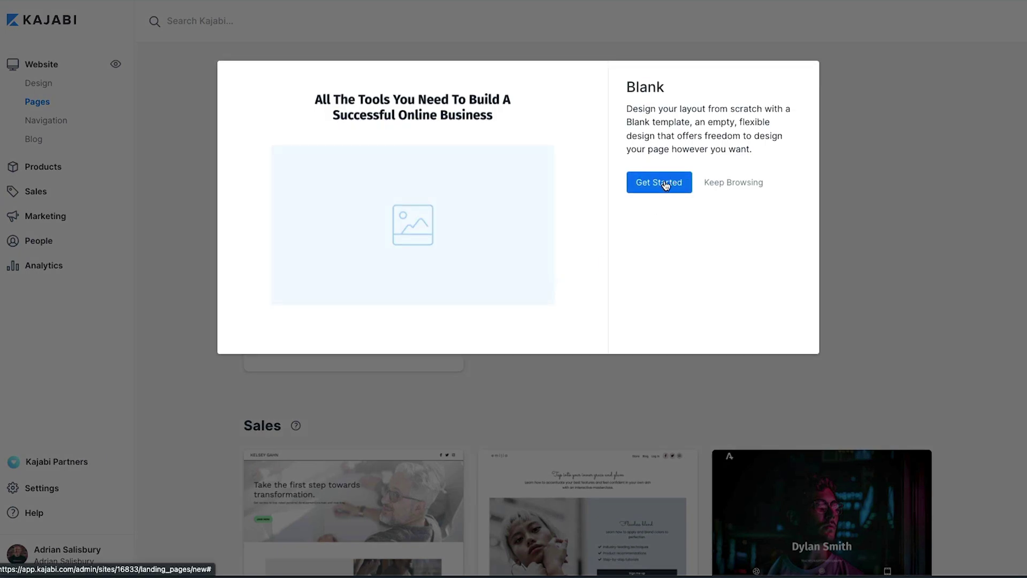
{"action": "left_click", "coordinate": [663, 183]}
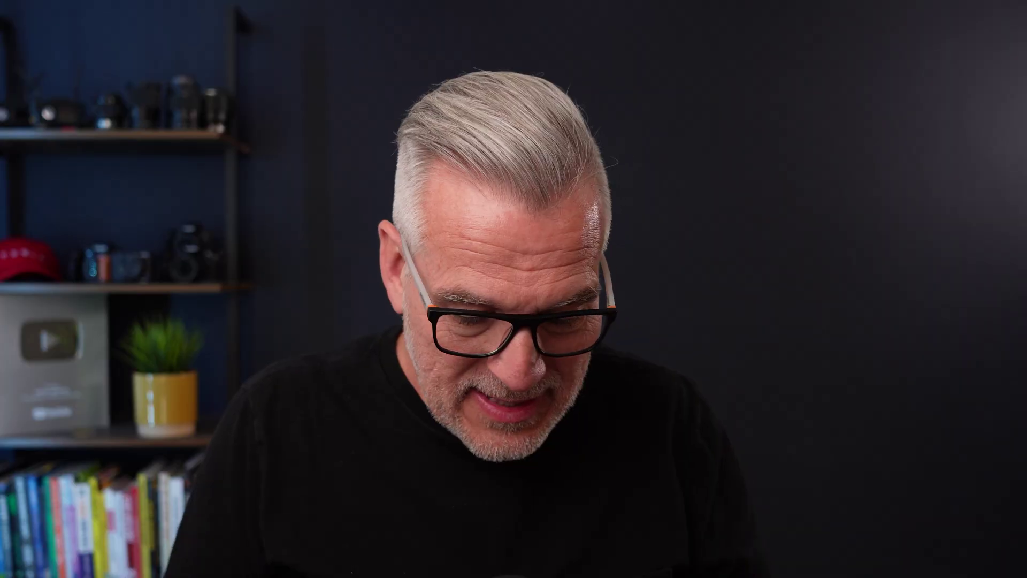
{"action": "type", "text": "Kajabi Academy 2022 Registration Page"}
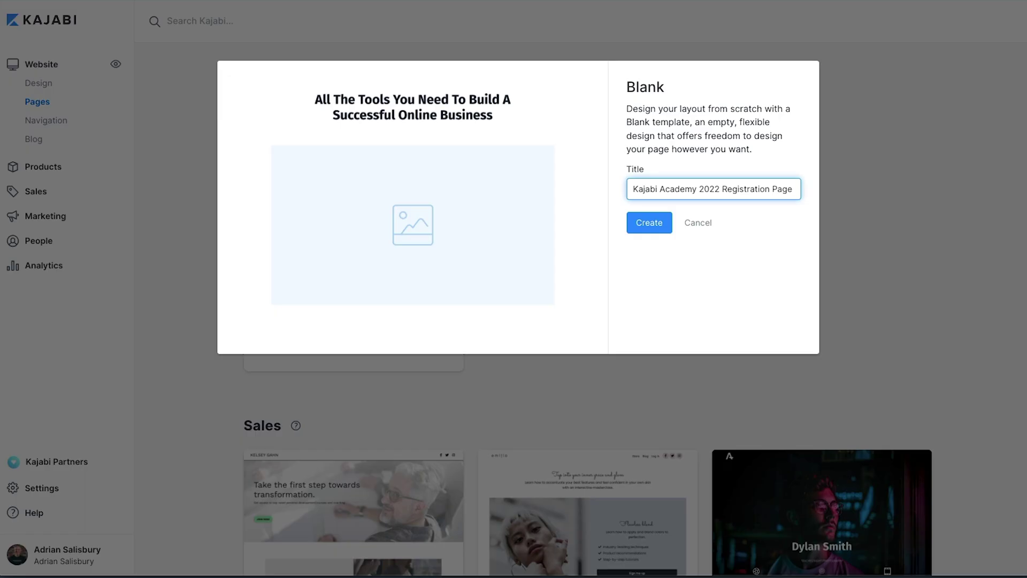
{"action": "left_click", "coordinate": [649, 224]}
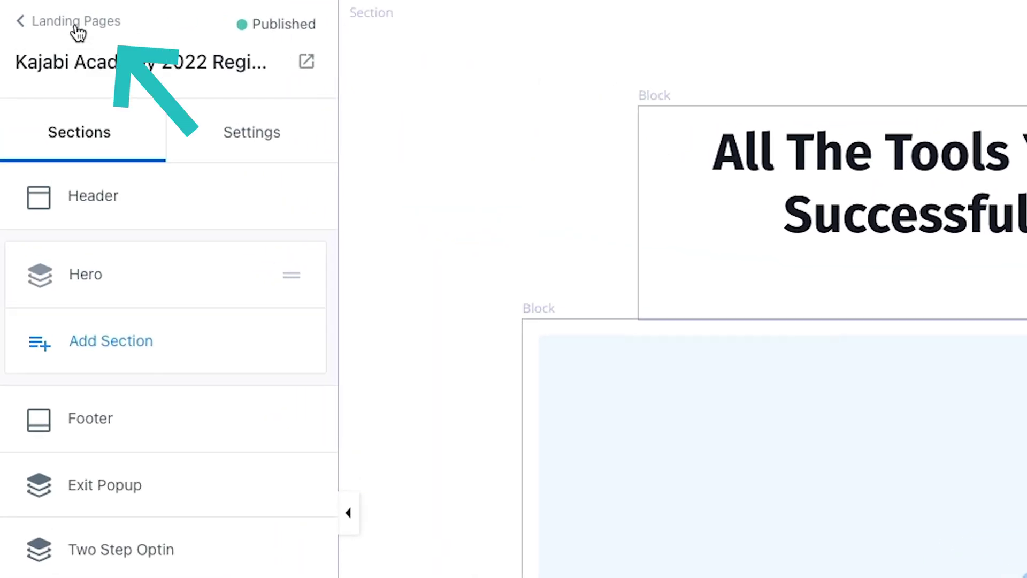
Return from the page editor to the Landing Pages list.
{"action": "left_click", "coordinate": [76, 26]}
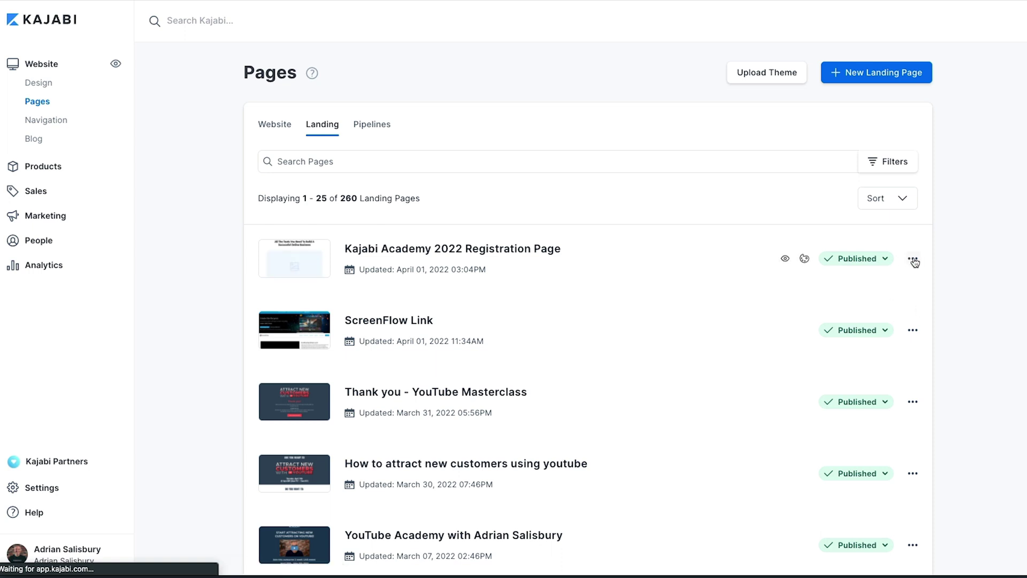
Open Edit details from the new registration page's row menu.
{"action": "left_click", "coordinate": [913, 261]}
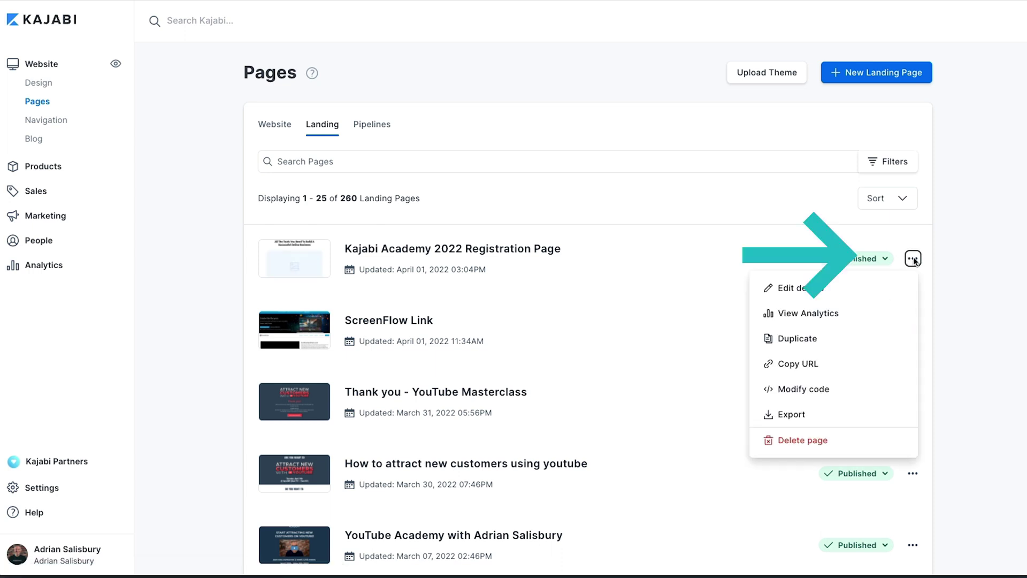
{"action": "left_click", "coordinate": [883, 289]}
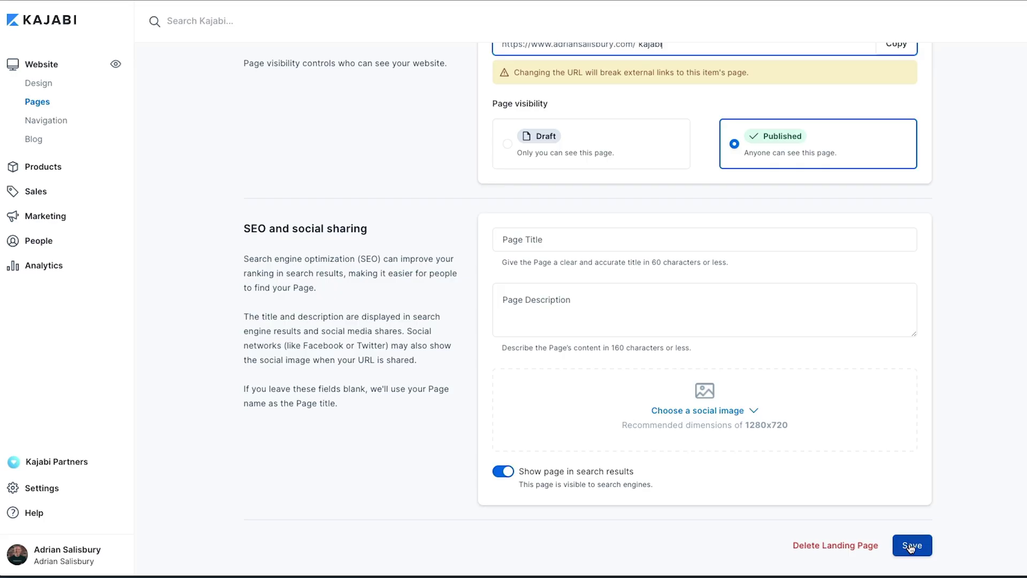
Save the page details with the URL slug 'kajabi'.
{"action": "left_click", "coordinate": [910, 546]}
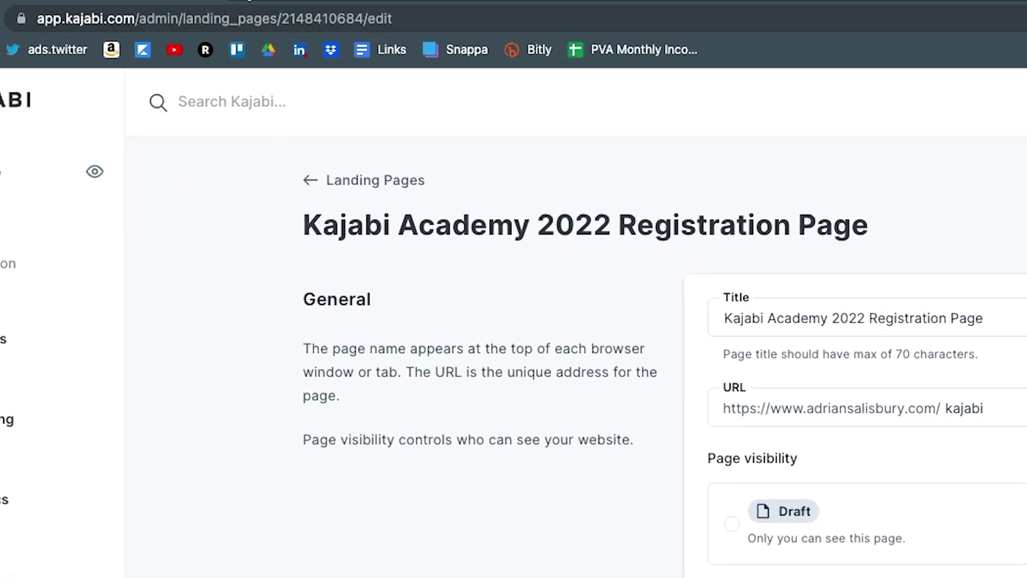
Load the page's live /kajabi address in a new browser tab to verify it.
{"action": "key", "text": "super+t"}
{"action": "left_click", "coordinate": [329, 18]}
{"action": "type", "text": "https://www.adriansalisbury.com/kajabi"}
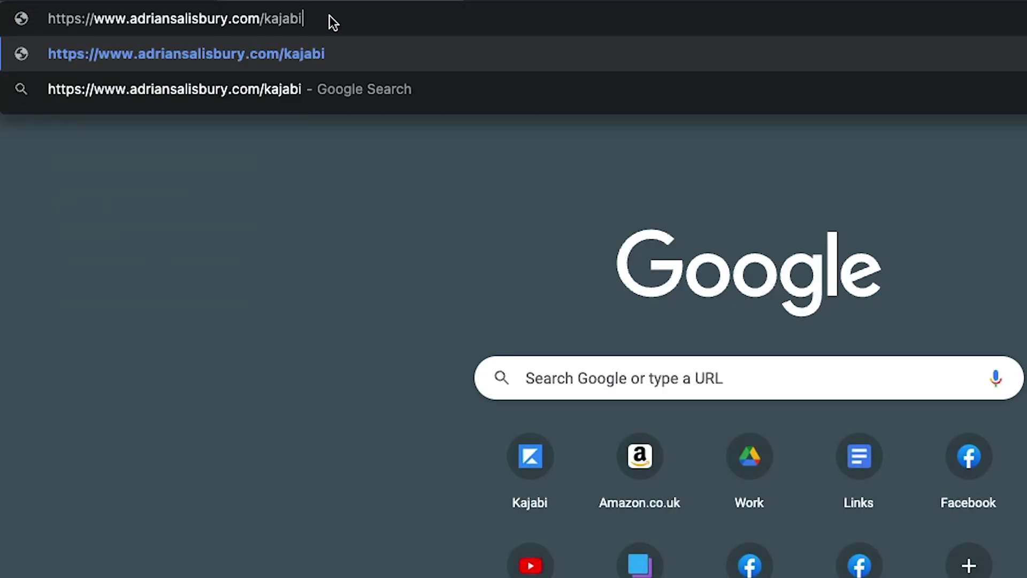
{"action": "key", "text": "Return"}
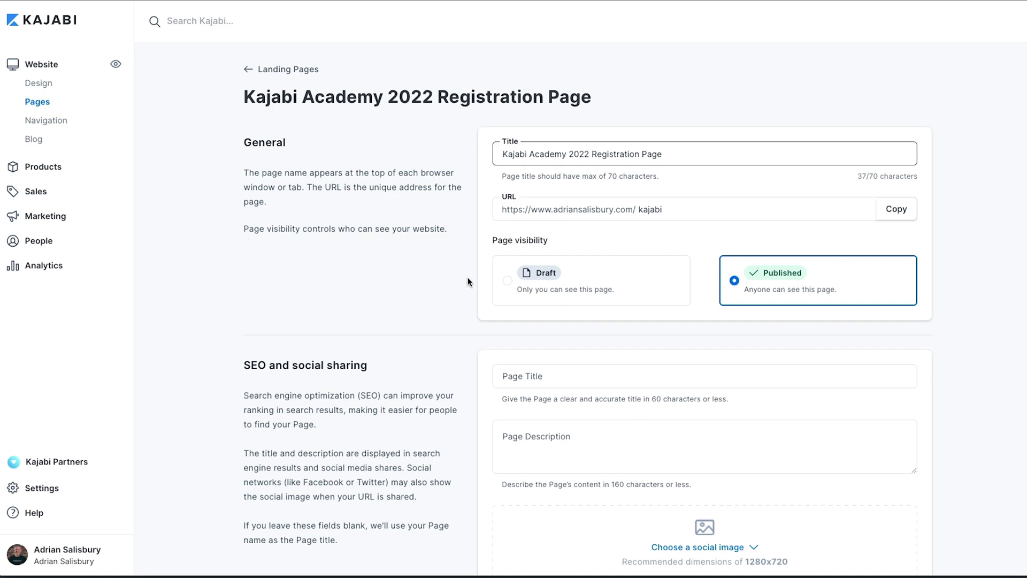
Enter 'Kajabi Academy' as the page title under SEO and social sharing.
{"action": "scroll", "coordinate": [447, 316], "scroll_direction": "down", "scroll_amount": 2}
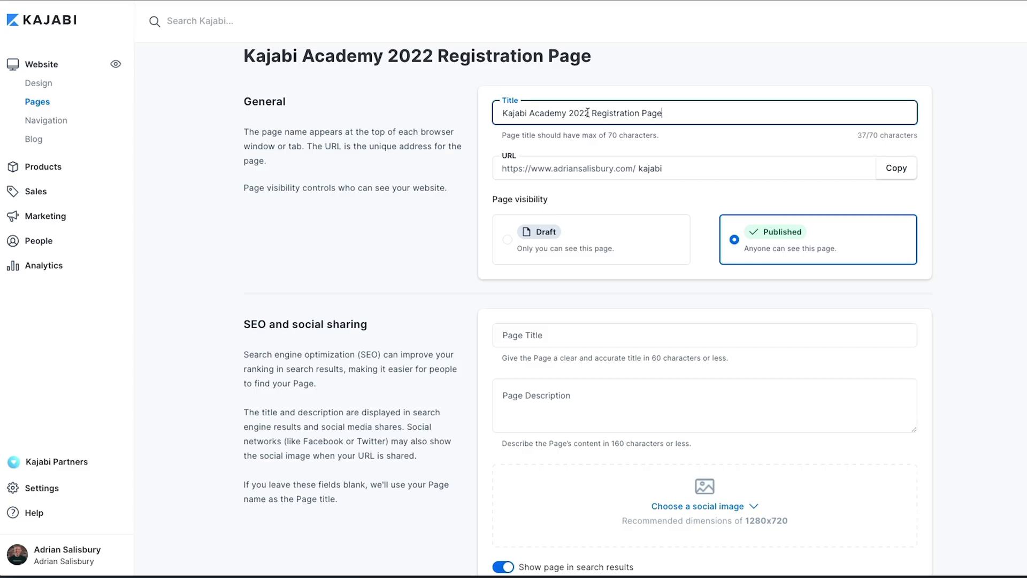
{"action": "left_click", "coordinate": [585, 112]}
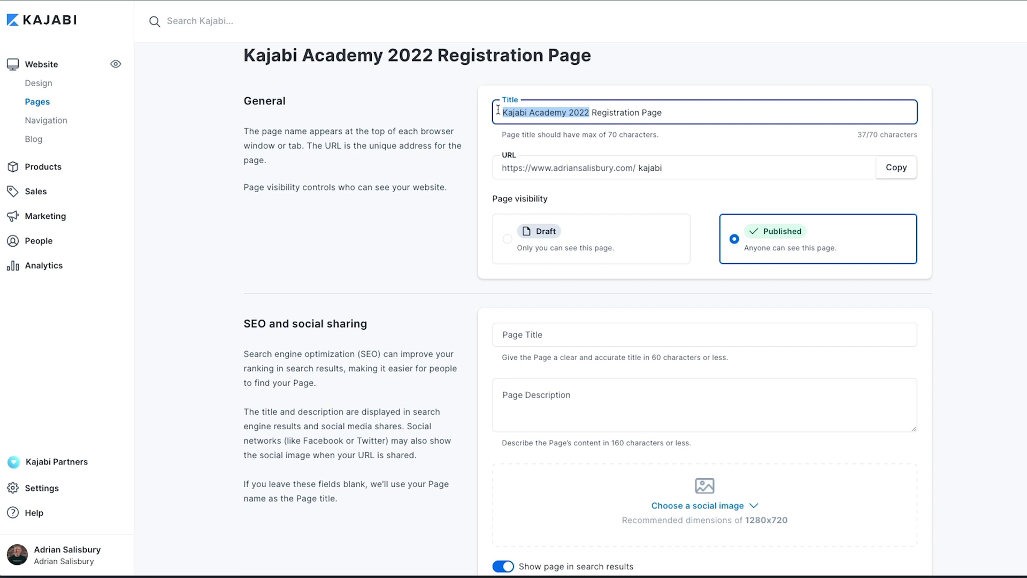
{"action": "left_click", "coordinate": [536, 336]}
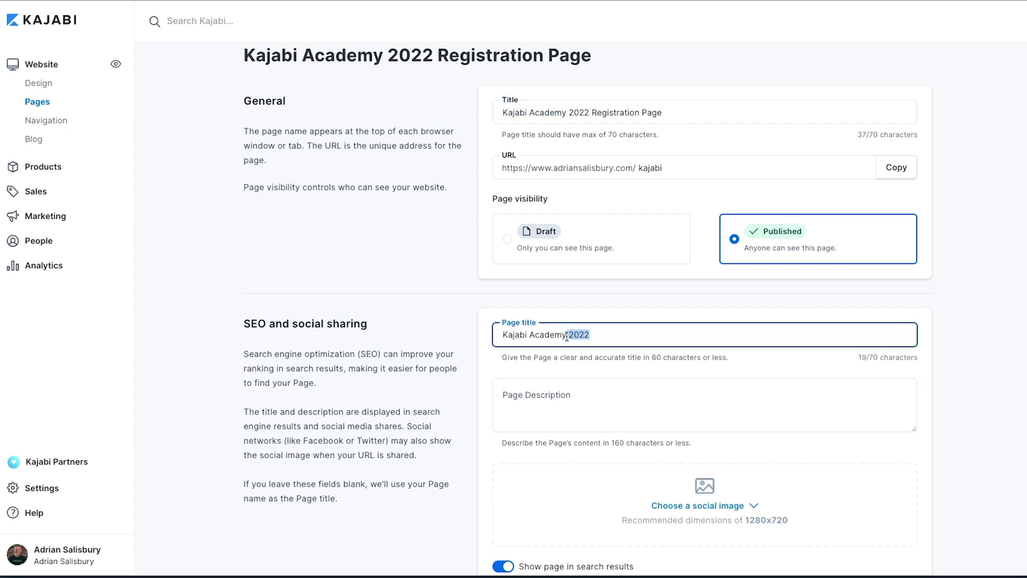
{"action": "left_click", "coordinate": [516, 400]}
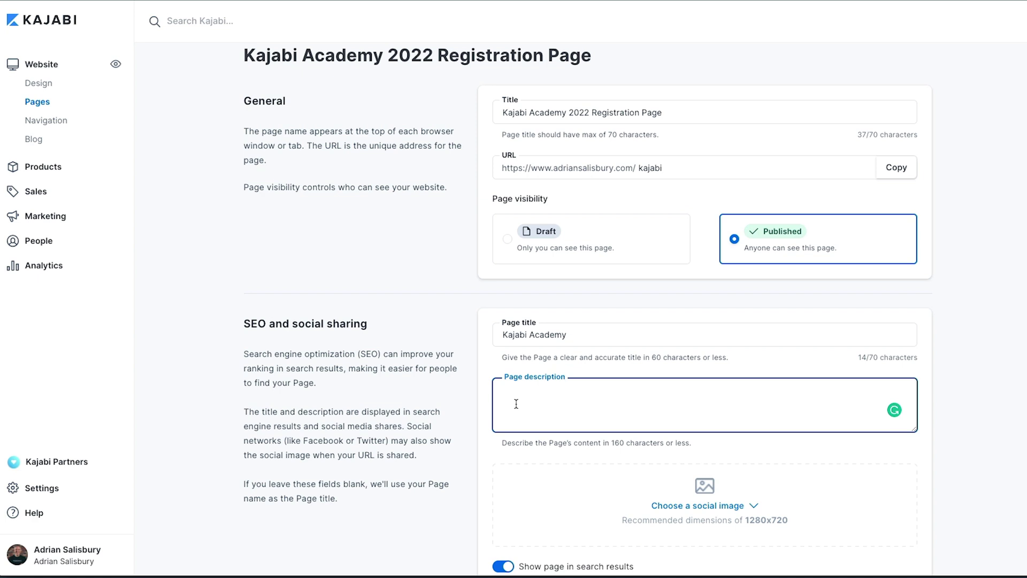
Pick the recent Pro Video Academy VIP image as the social sharing image.
{"action": "scroll", "coordinate": [724, 401], "scroll_direction": "down", "scroll_amount": 2}
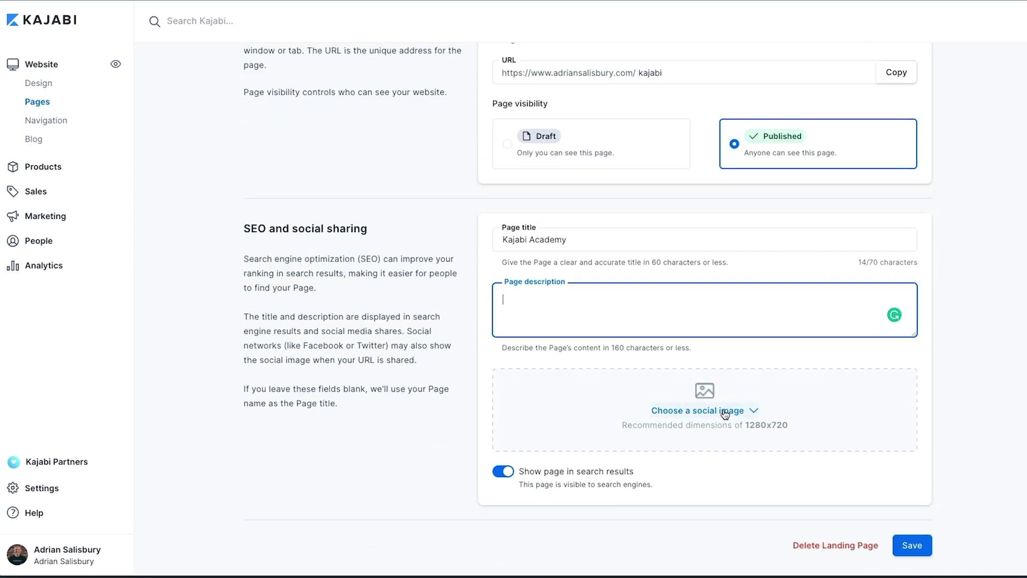
{"action": "left_click", "coordinate": [725, 413]}
{"action": "left_click", "coordinate": [677, 466]}
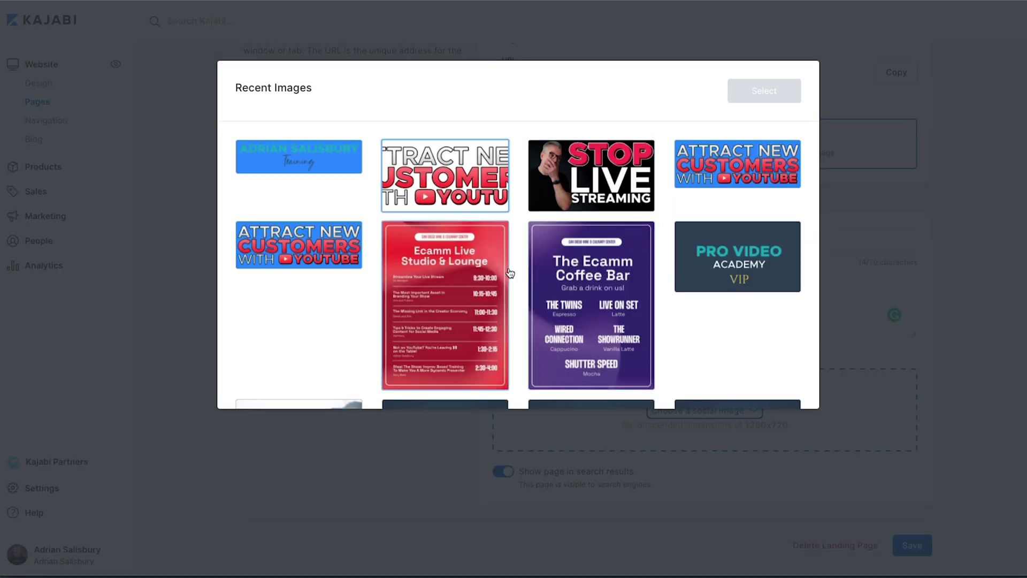
{"action": "scroll", "coordinate": [580, 289], "scroll_direction": "down", "scroll_amount": 4}
{"action": "scroll", "coordinate": [580, 289], "scroll_direction": "down", "scroll_amount": 10}
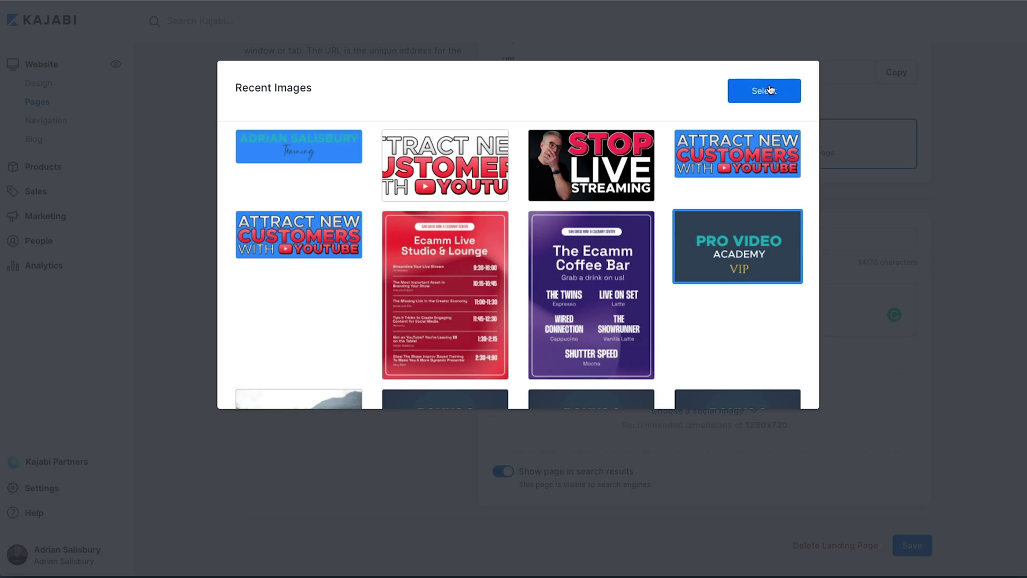
{"action": "left_click", "coordinate": [770, 90]}
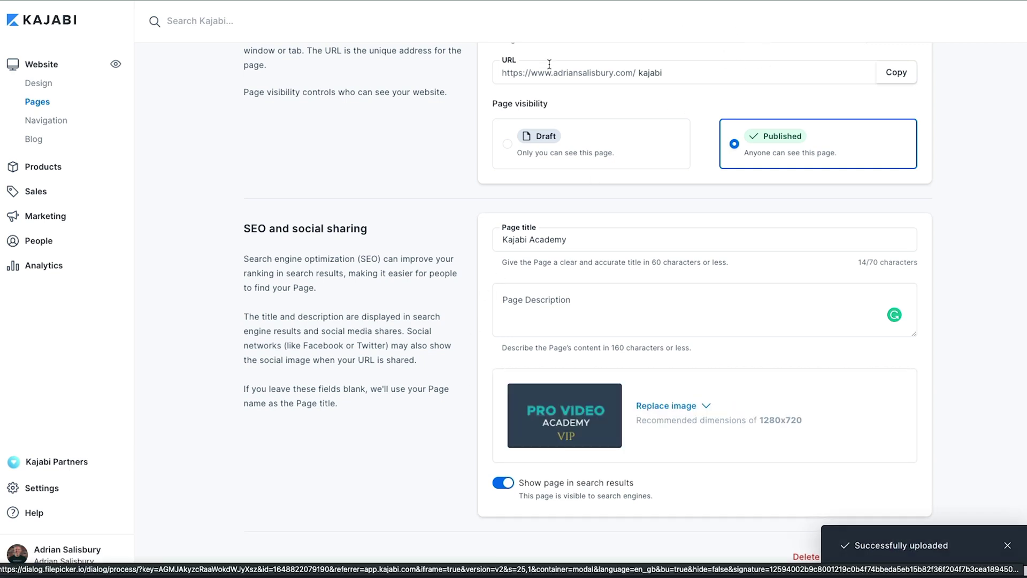
{"action": "left_click", "coordinate": [554, 239]}
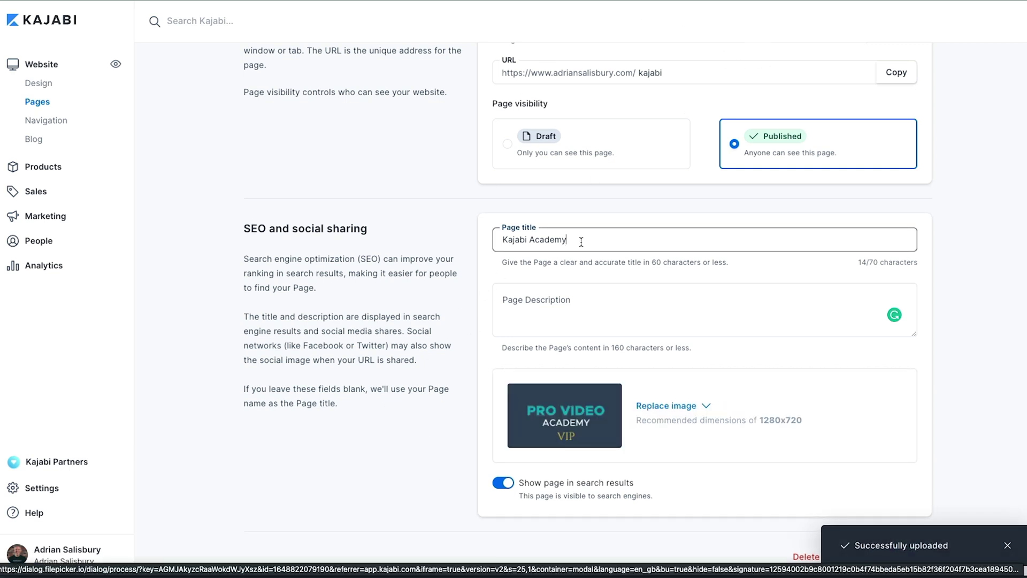
Save the 'Kajabi Academy' SEO title and Pro Video Academy VIP social image.
{"action": "left_click_drag", "start_coordinate": [582, 239], "coordinate": [458, 249]}
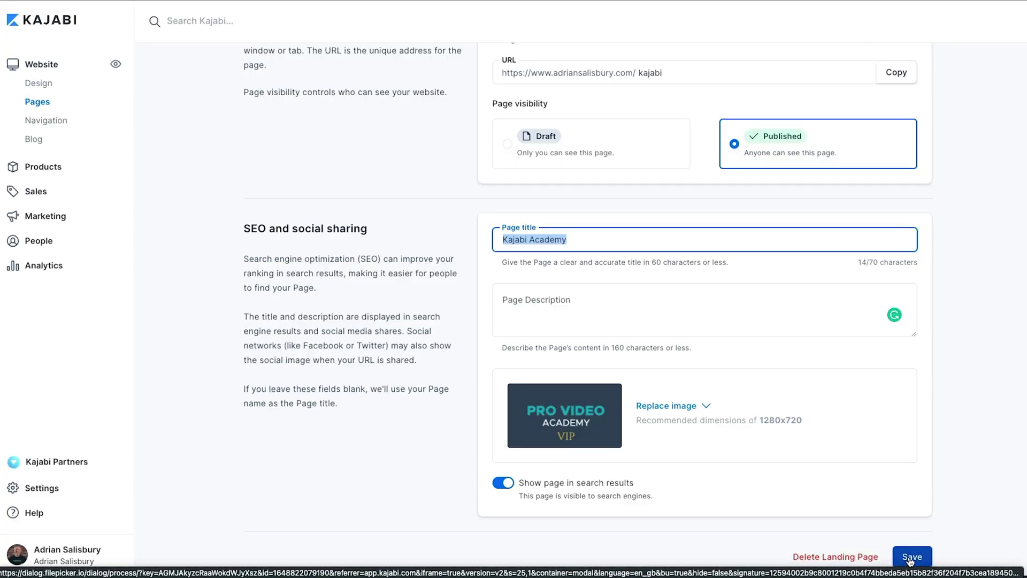
{"action": "key", "text": "Return"}
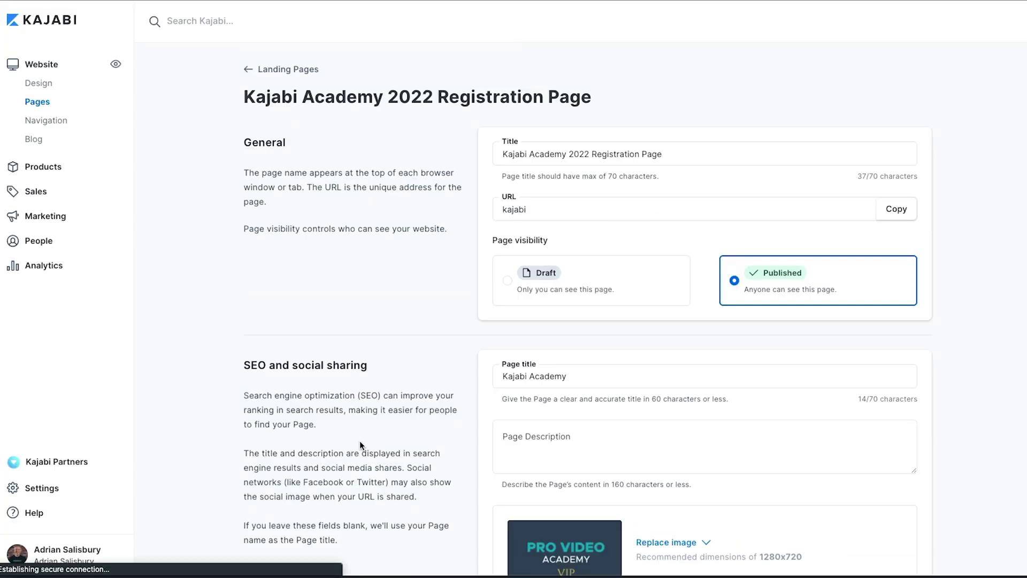